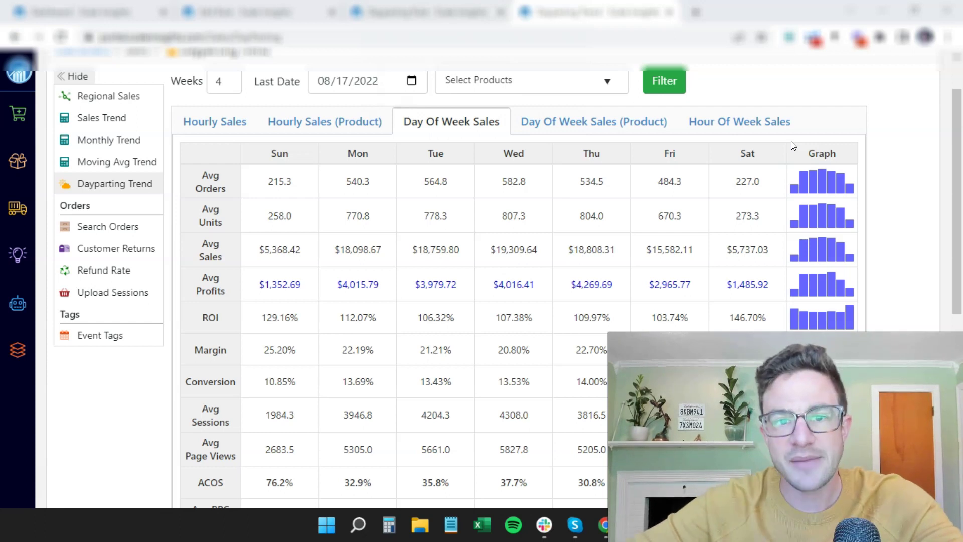
- Open the Sales section's Dayparting Trend report and show the Day Of Week Sales breakdown
left_click(803, 149)
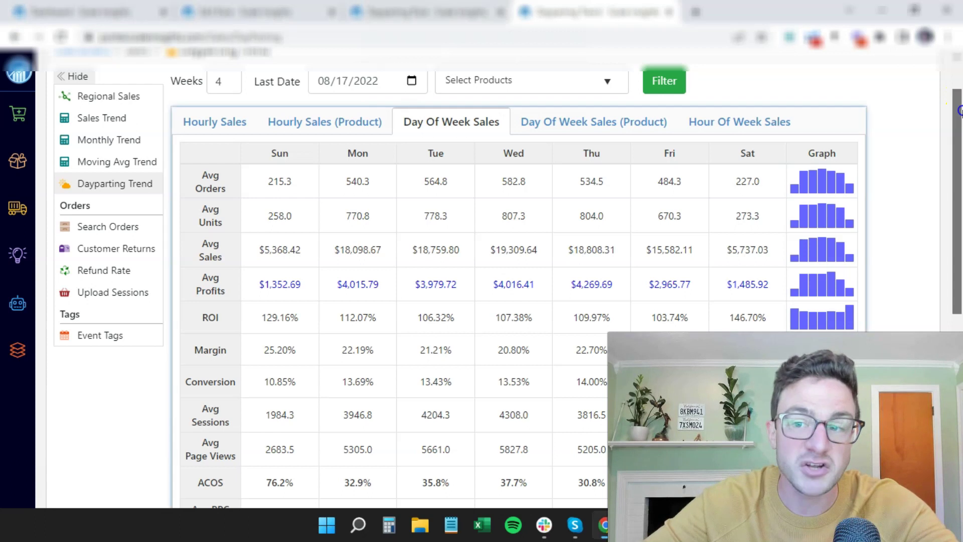
left_click_drag(959, 103, 959, 96)
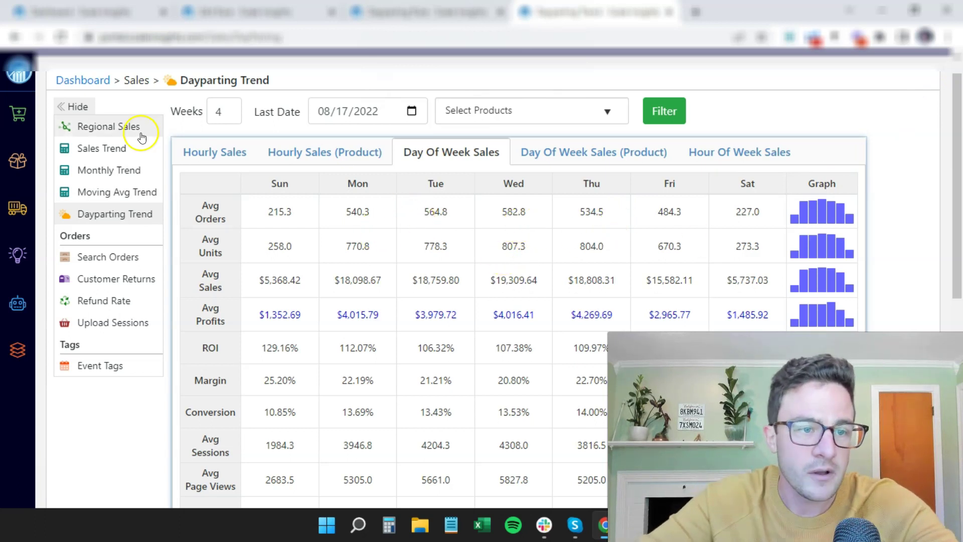
mouse_move(17, 116)
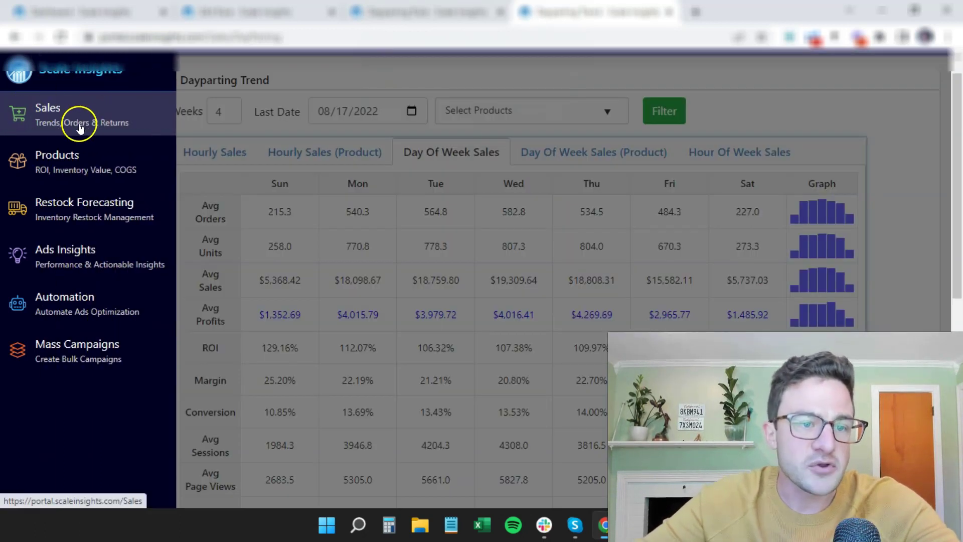
left_click(106, 122)
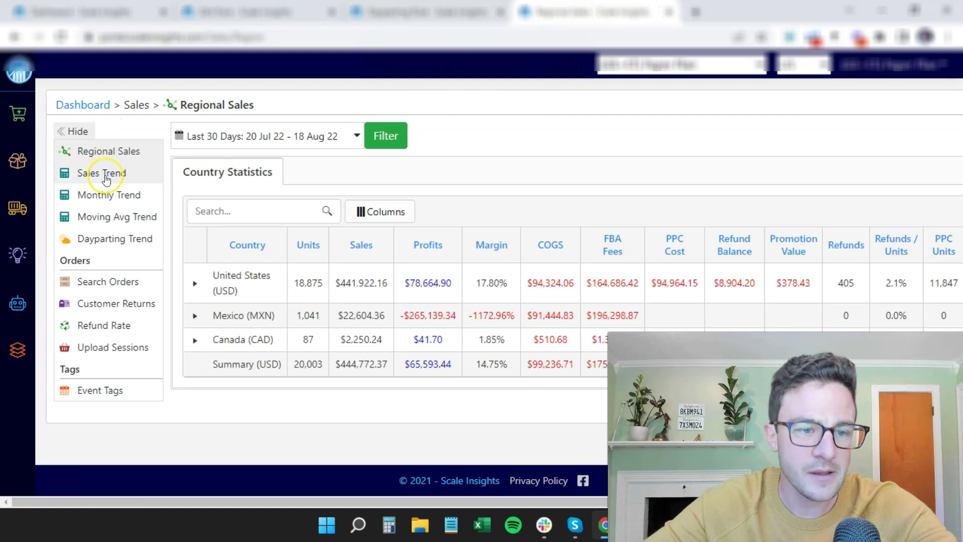
left_click(103, 242)
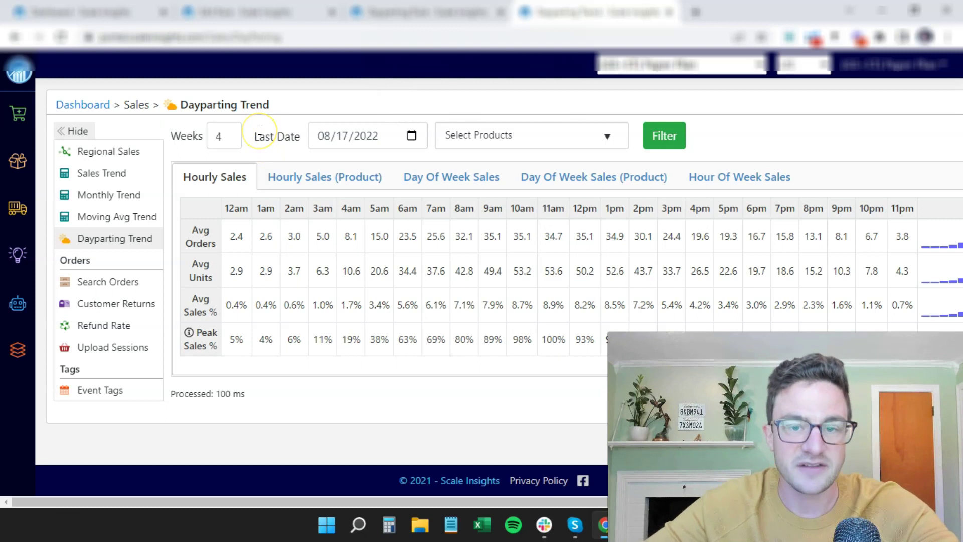
left_click(441, 175)
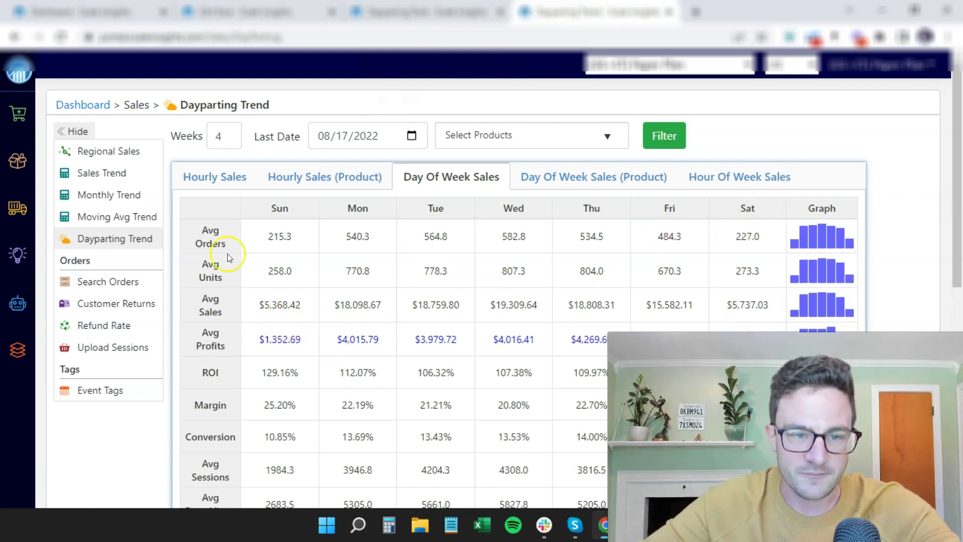
- Highlight Friday's average sales figure in the day-of-week table
scroll(321, 251, "down", 2)
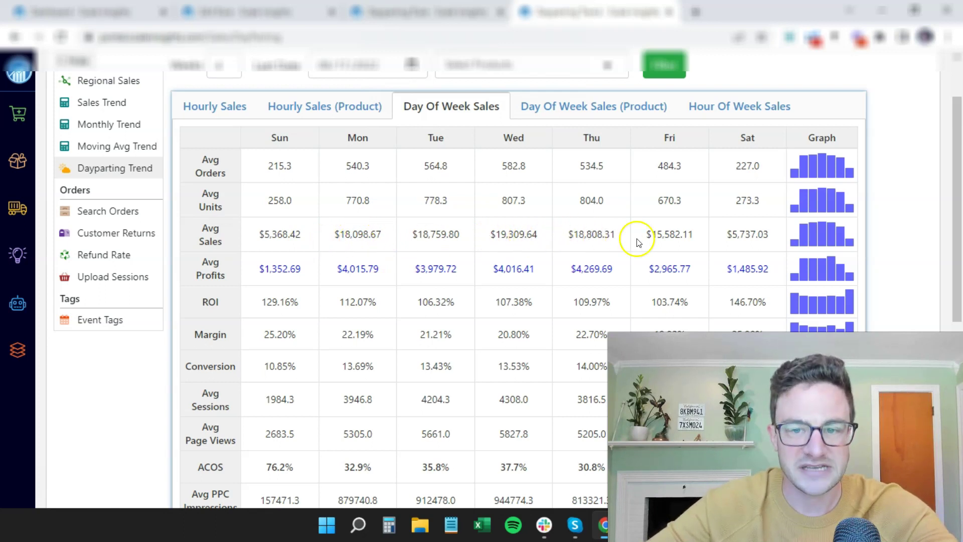
left_click_drag(645, 237, 700, 235)
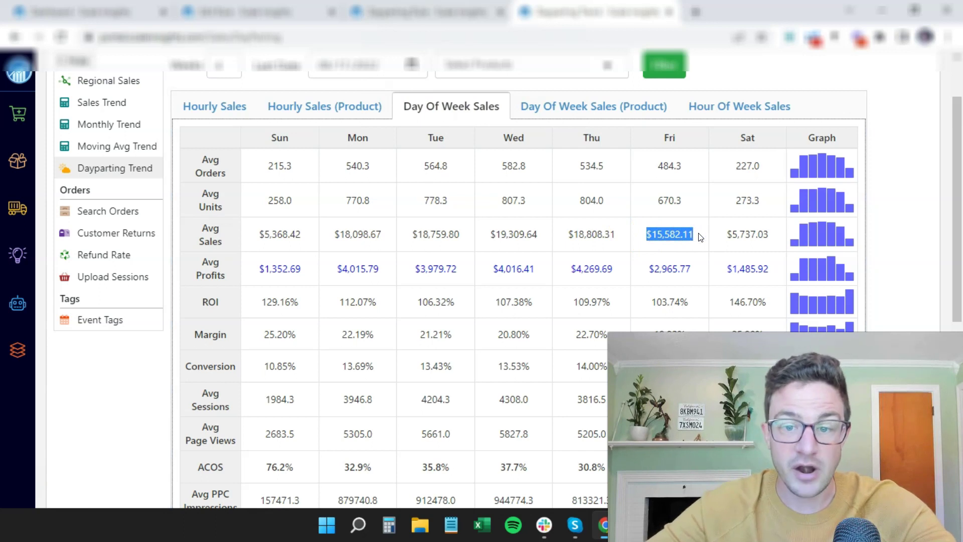
left_click(650, 234)
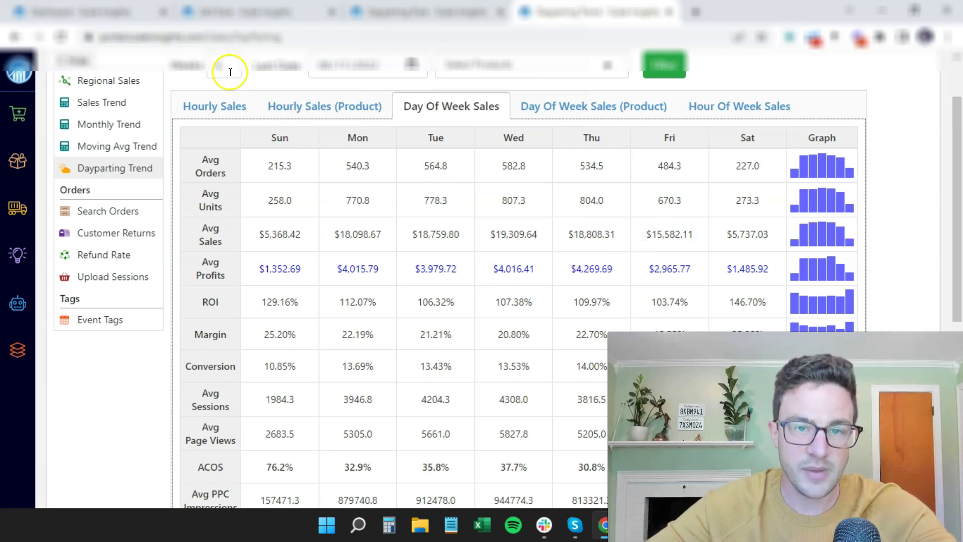
left_click(649, 237)
left_click_drag(648, 236, 674, 236)
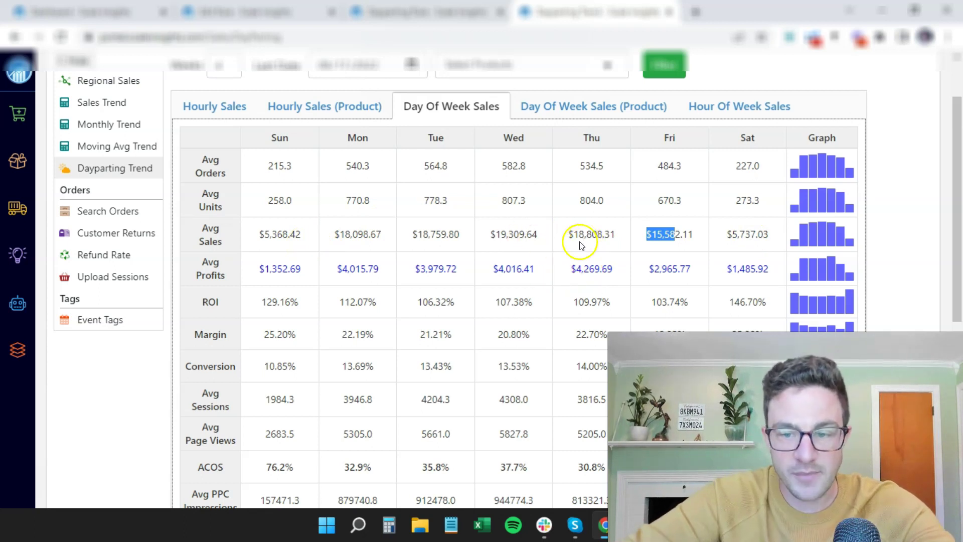
- Highlight Sunday's 10.85% conversion rate and Saturday's average profits value
scroll(571, 249, "down", 1)
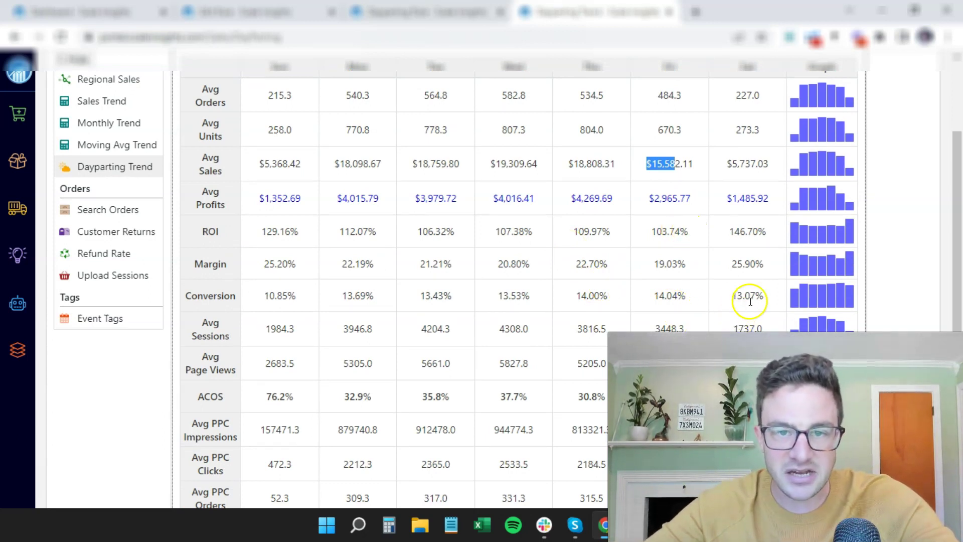
double_click(733, 293)
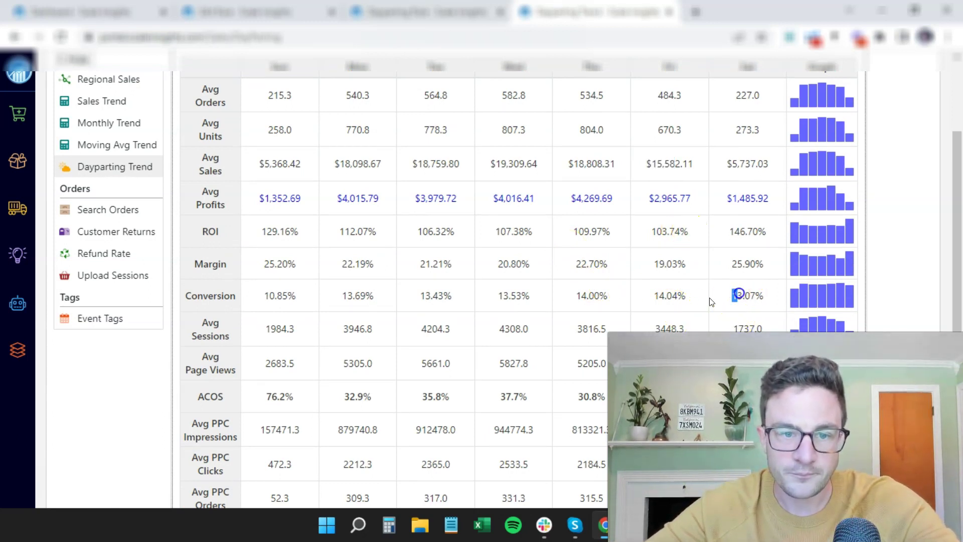
left_click(282, 296)
double_click(278, 296)
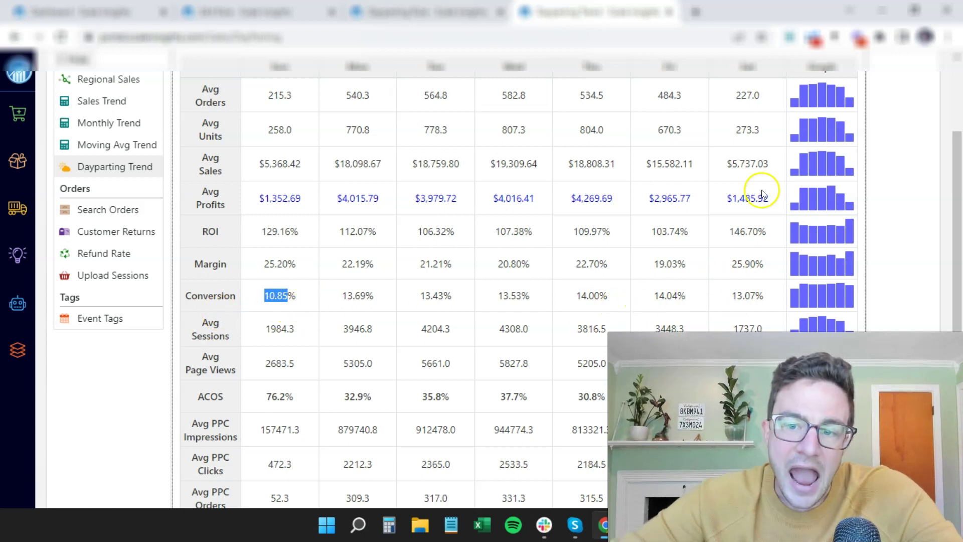
left_click(728, 199)
left_click_drag(727, 198, 763, 201)
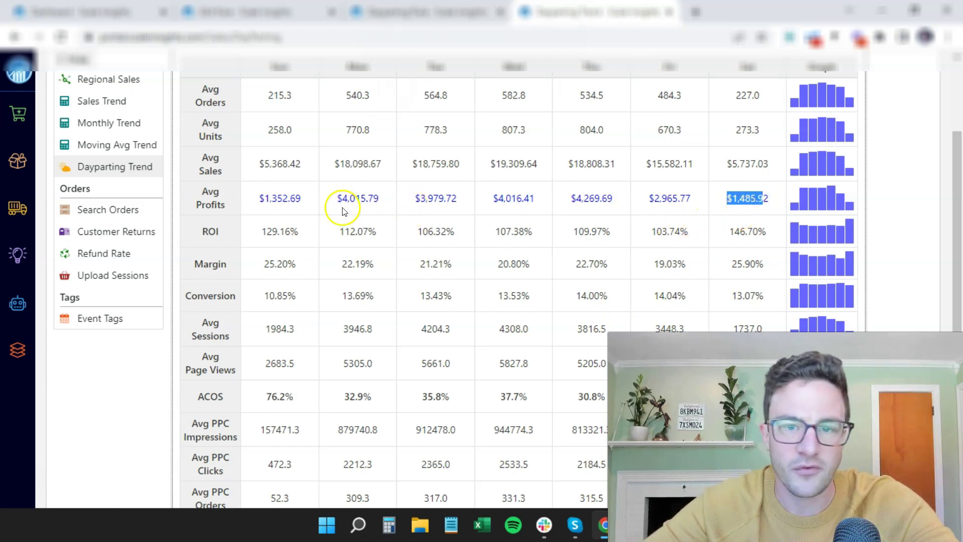
mouse_move(20, 306)
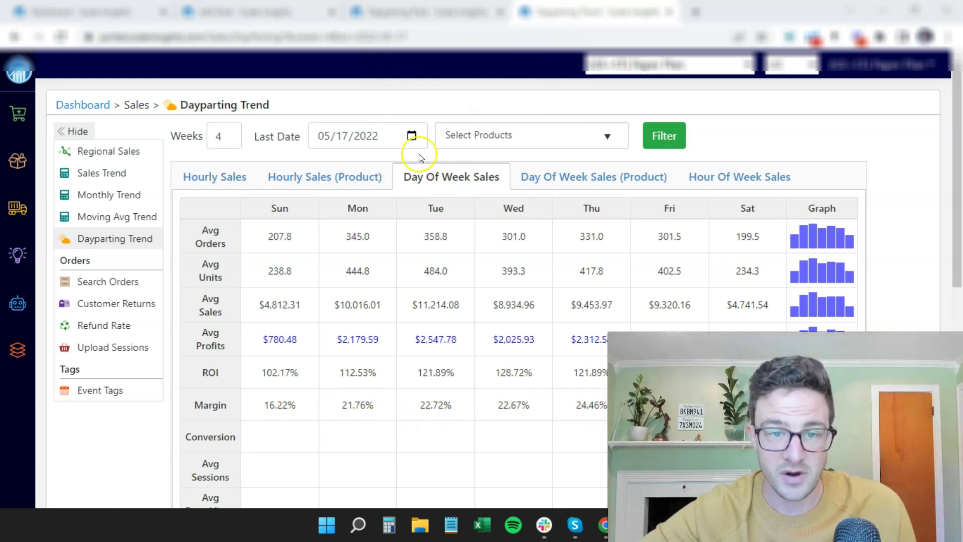
- Set Last Date to August 17, 2022, apply the filter, and reshow Day Of Week Sales
left_click(411, 136)
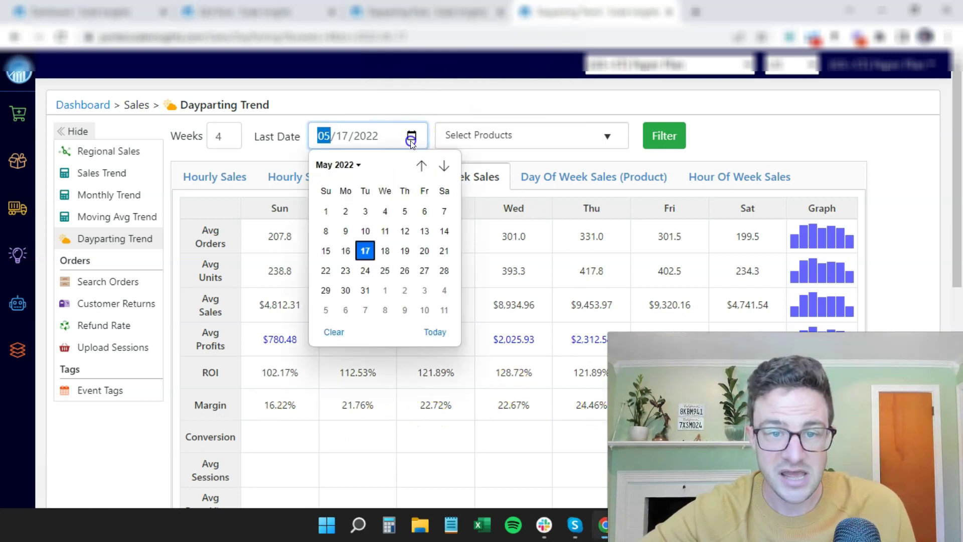
left_click(441, 168)
left_click(441, 168)
left_click(442, 168)
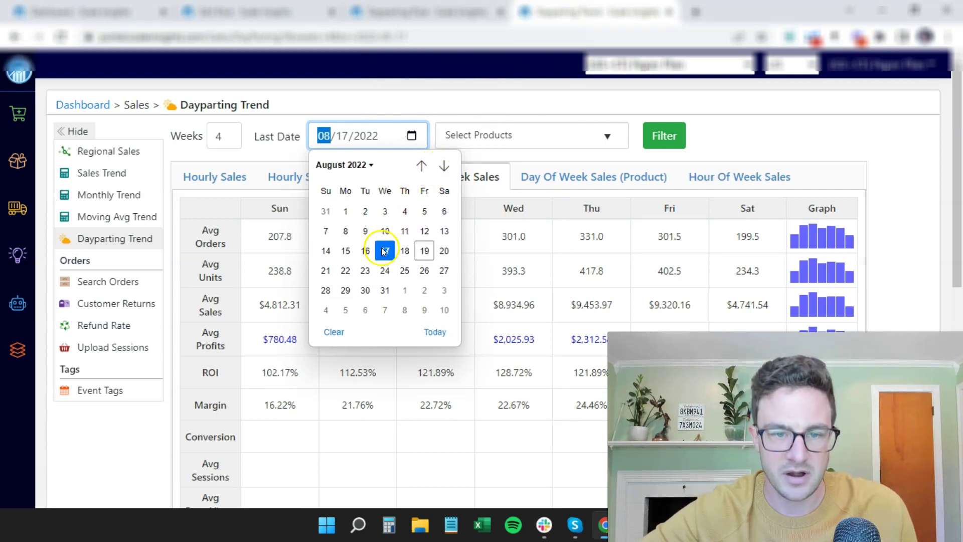
left_click(384, 251)
left_click(663, 135)
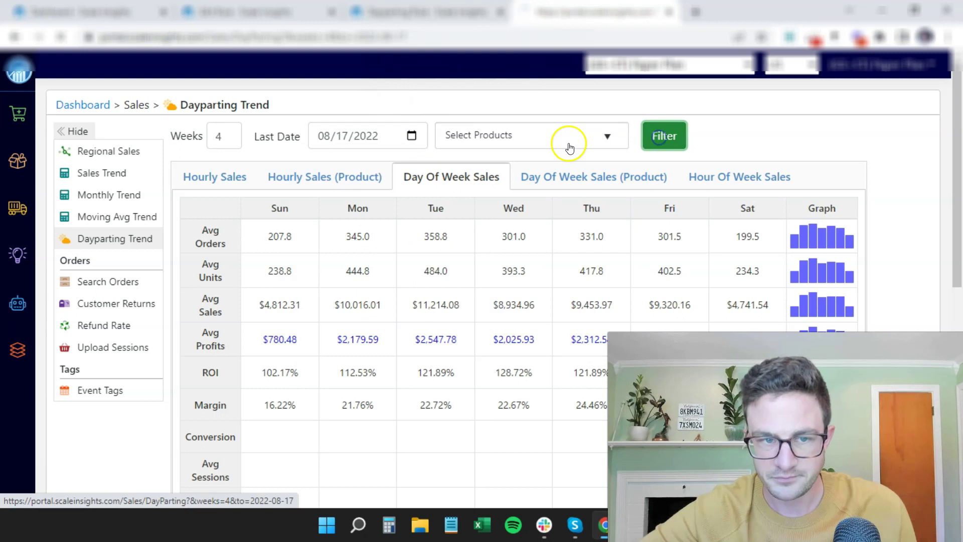
left_click(433, 176)
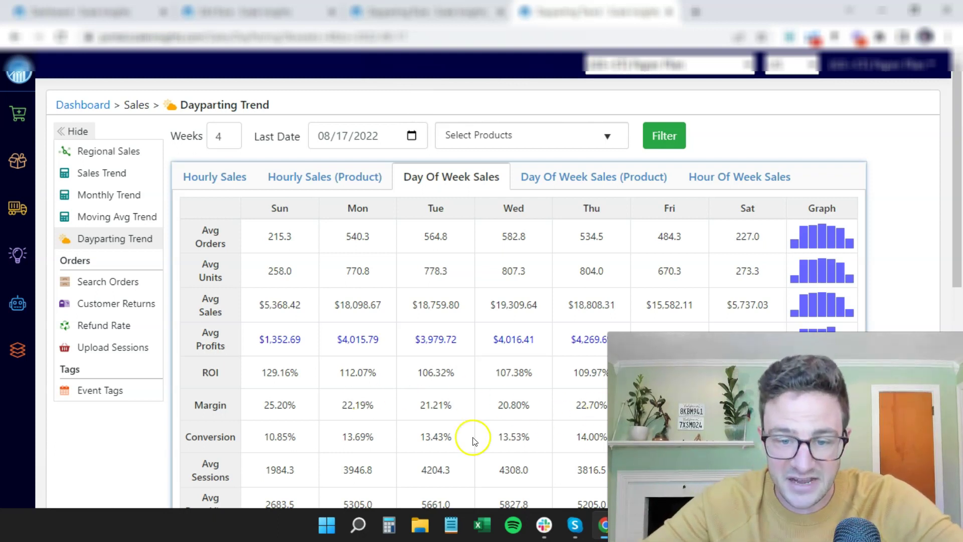
left_click(265, 404)
left_click_drag(265, 405, 614, 405)
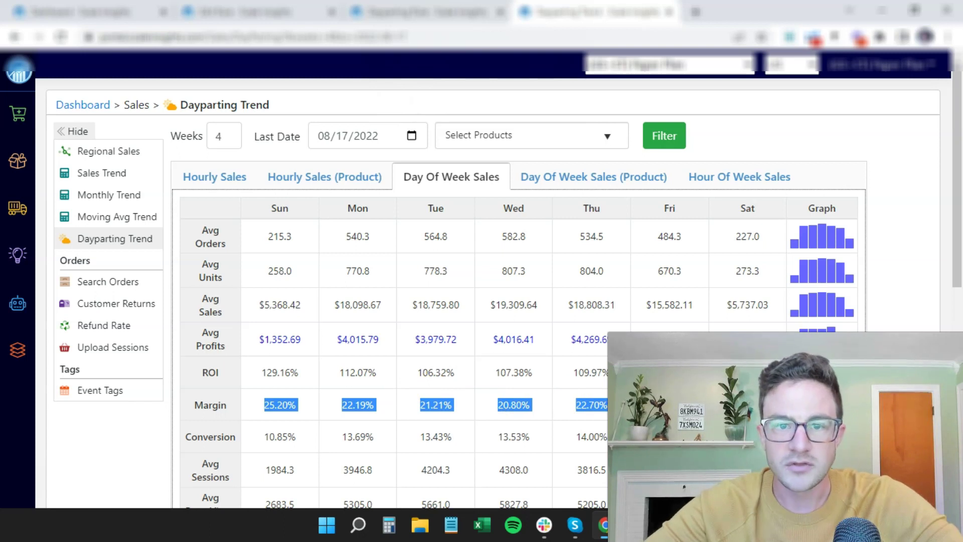
left_click(614, 404)
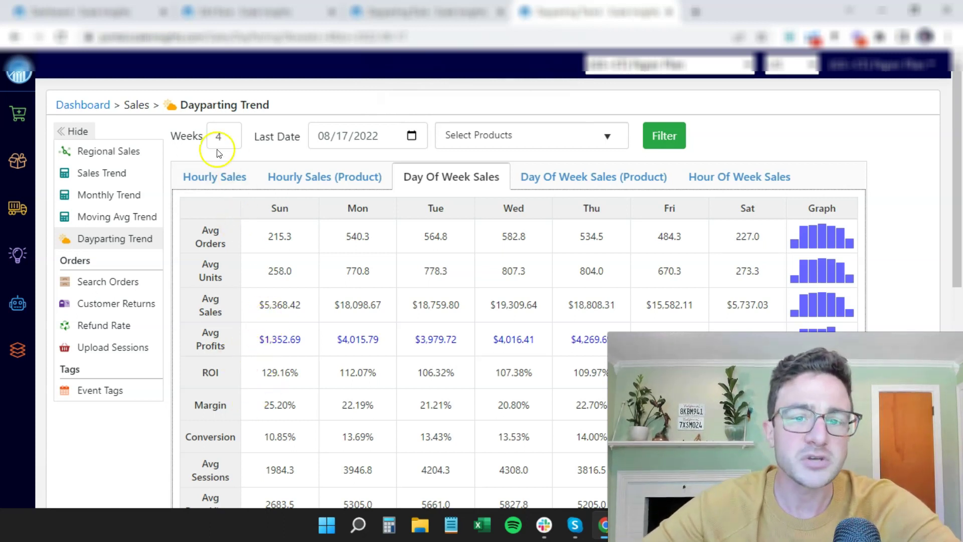
- Go to Automation's Dayparting Rule page and show the list of dayparting rules
mouse_move(21, 164)
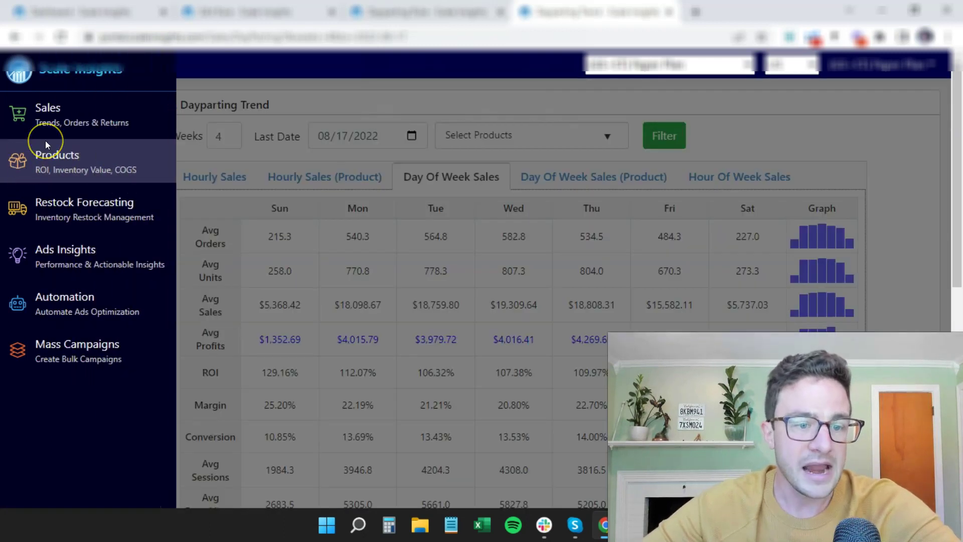
left_click(76, 299)
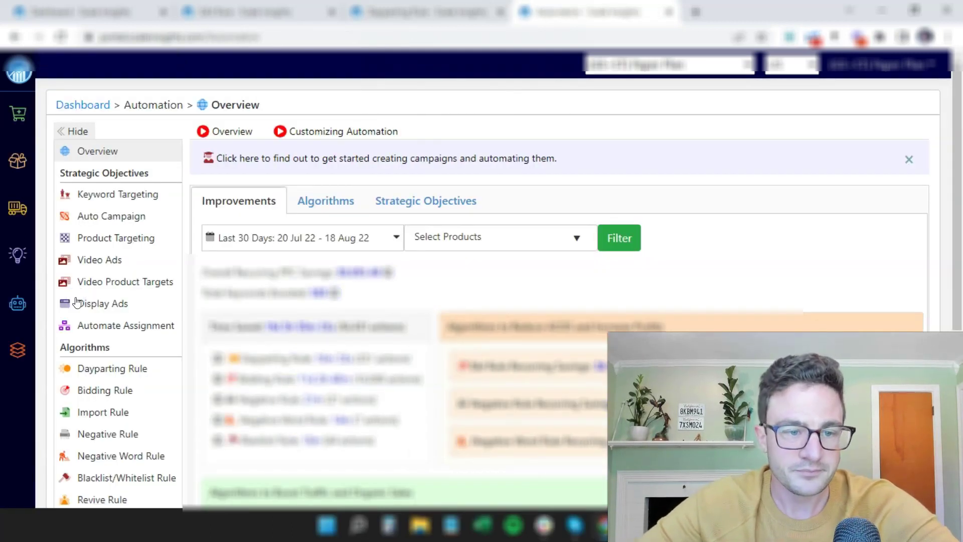
left_click(94, 369)
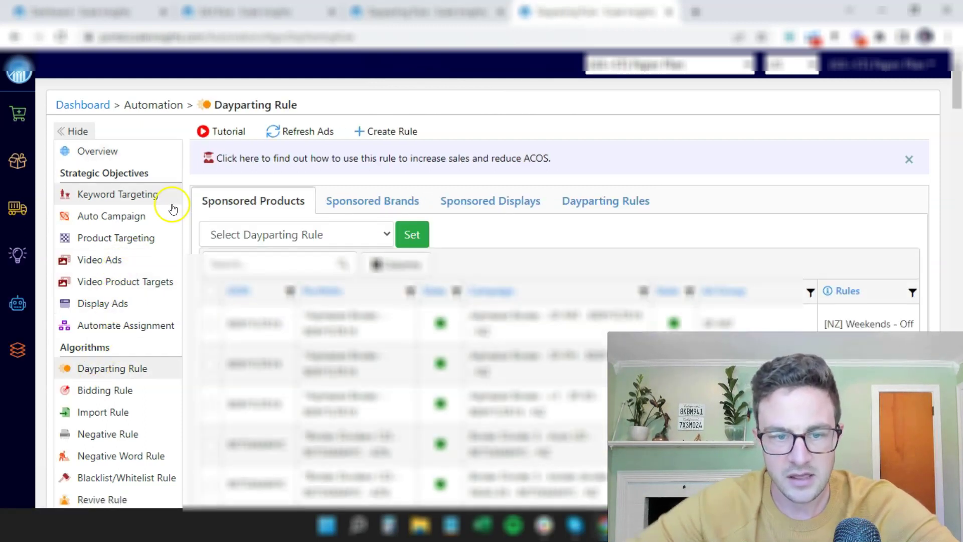
left_click(602, 203)
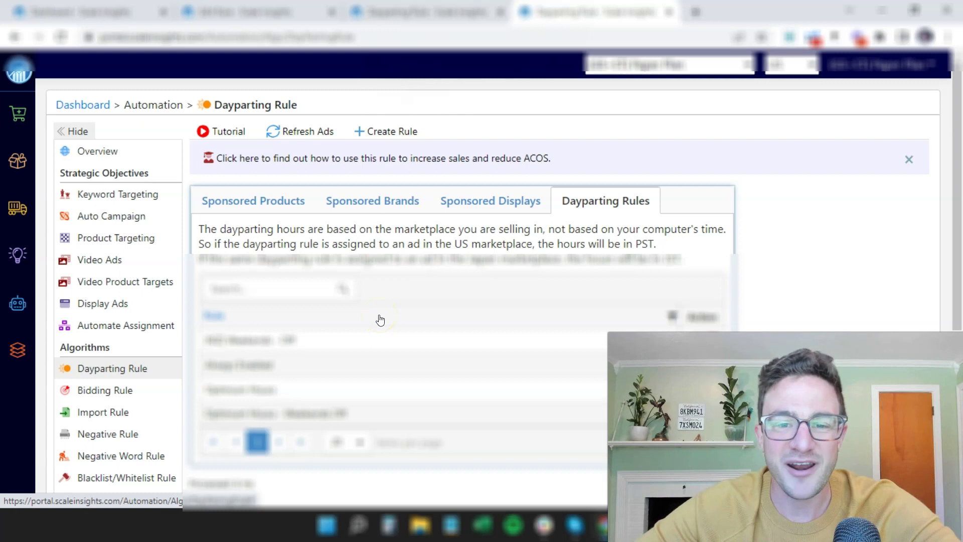
- Open the 'how to use this rule' tutorial link in a new browser tab
left_click(269, 165)
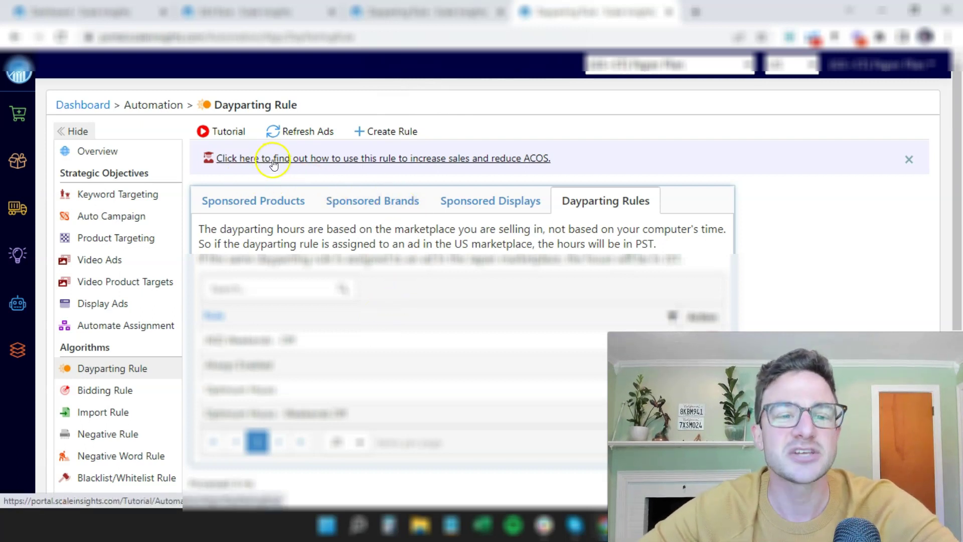
right_click(293, 163)
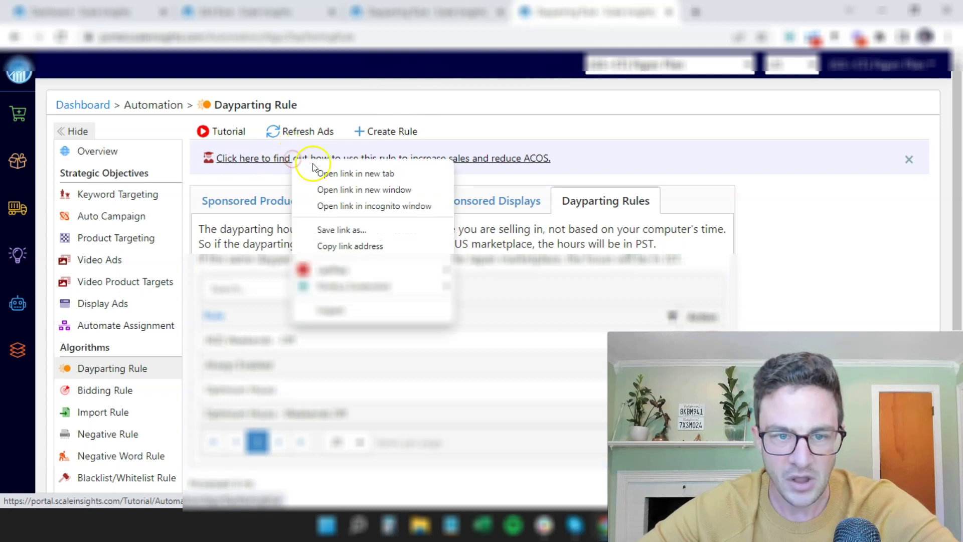
left_click(323, 172)
- Scroll through the dayparting tutorial, then view the Step 3 and Step 4 tab on applying rules
left_click(655, 13)
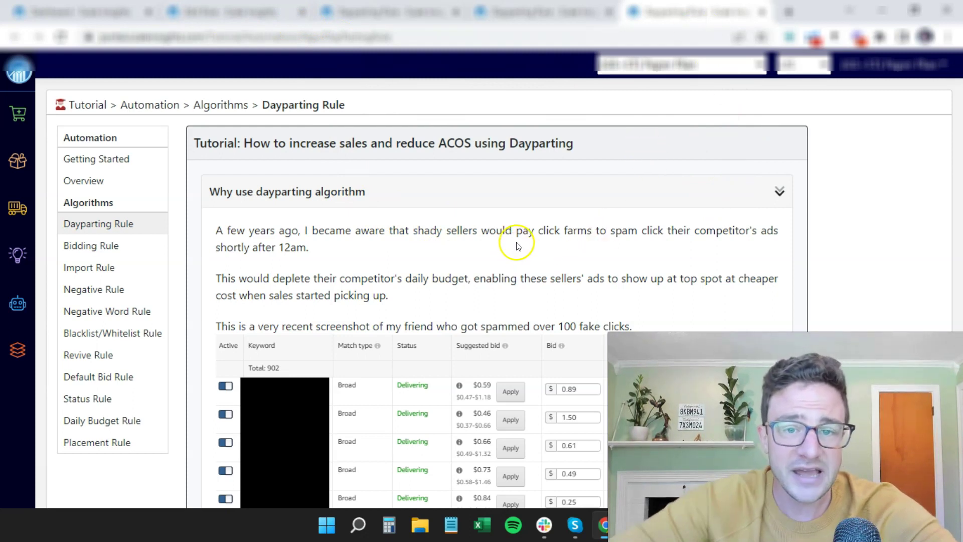
scroll(508, 231, "down", 3)
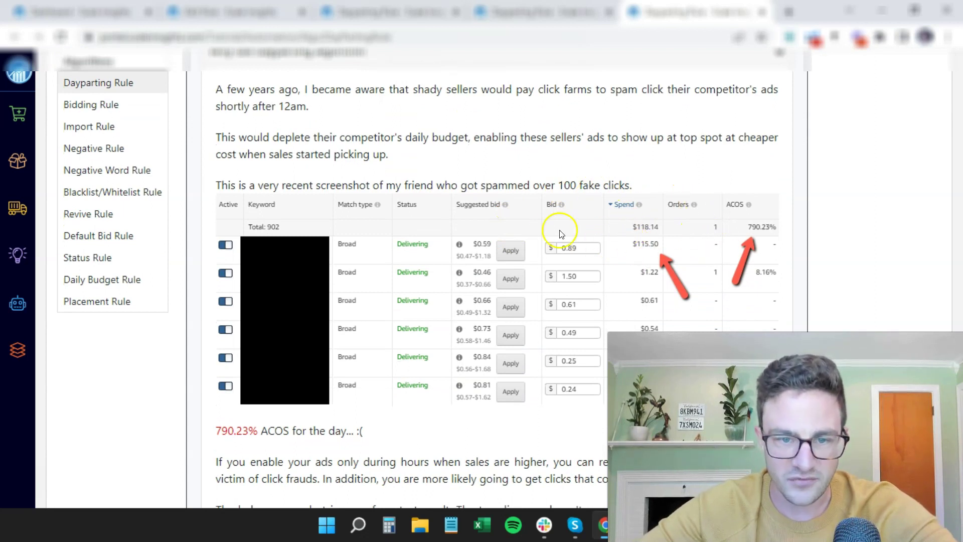
scroll(563, 215, "down", 6)
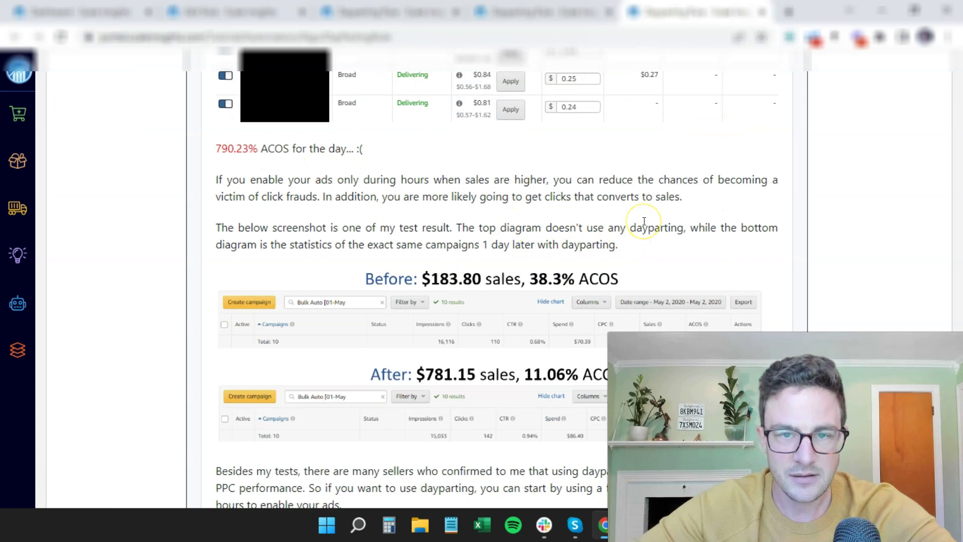
scroll(644, 221, "down", 6)
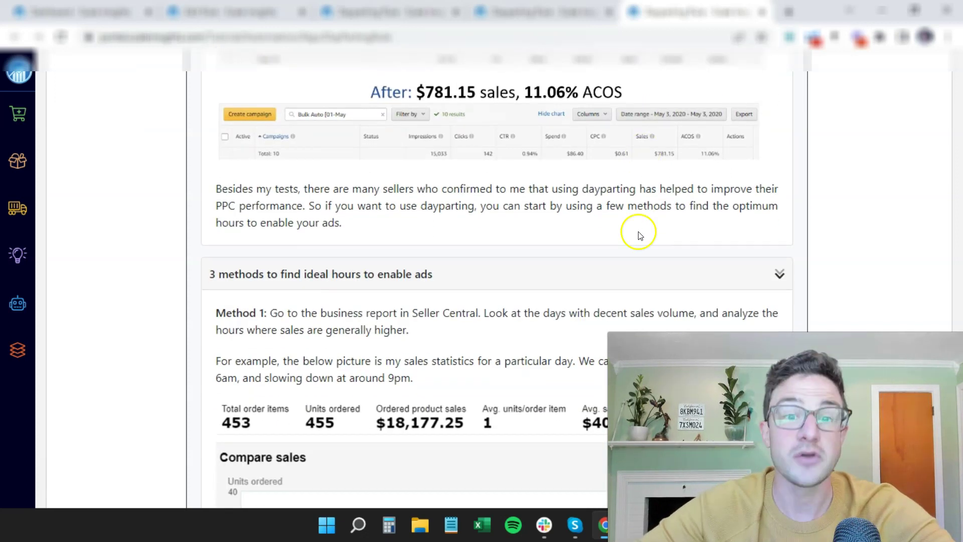
scroll(591, 259, "down", 5)
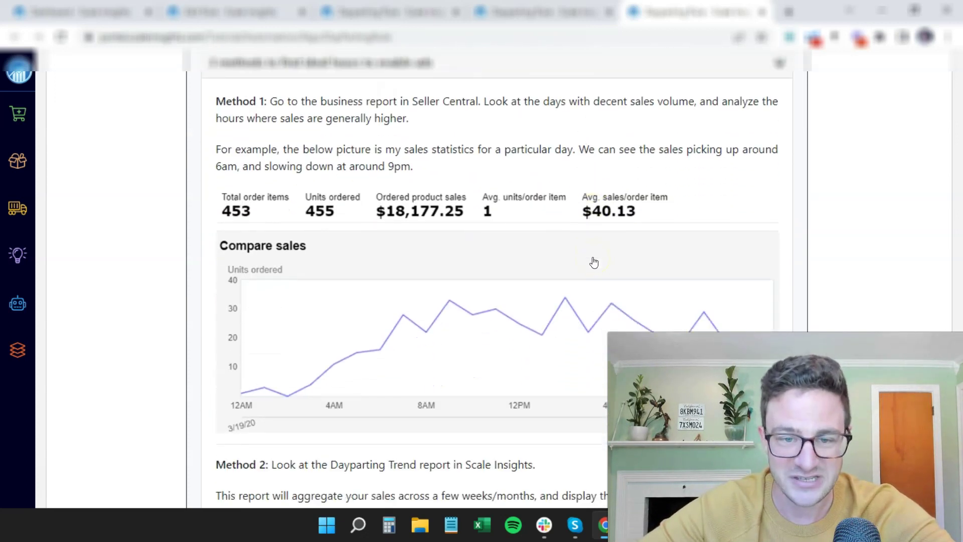
scroll(593, 263, "down", 3)
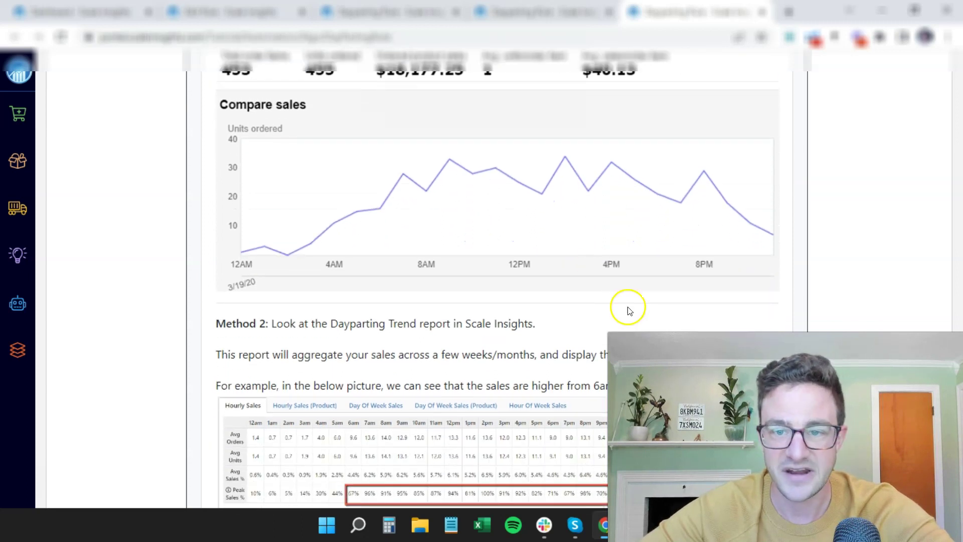
scroll(628, 314, "up", 2)
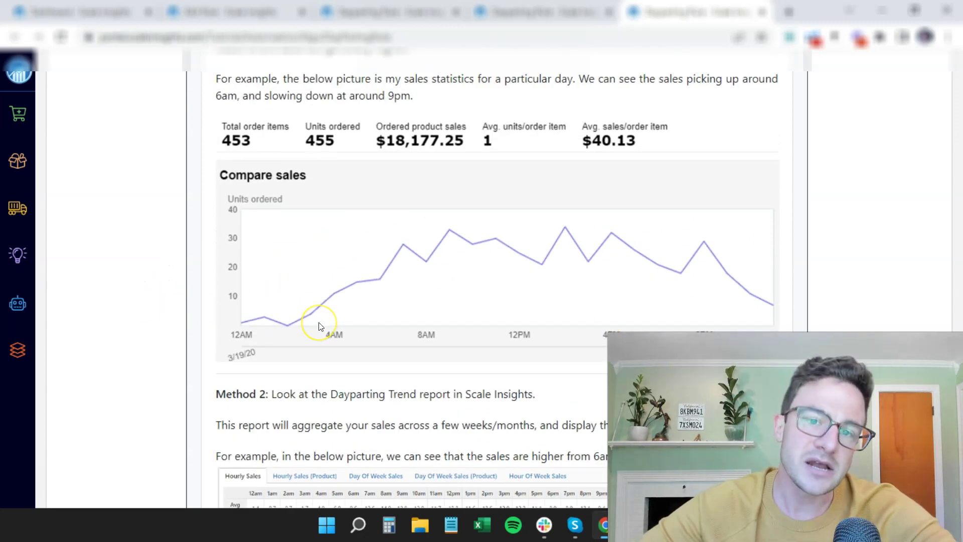
scroll(361, 331, "down", 3)
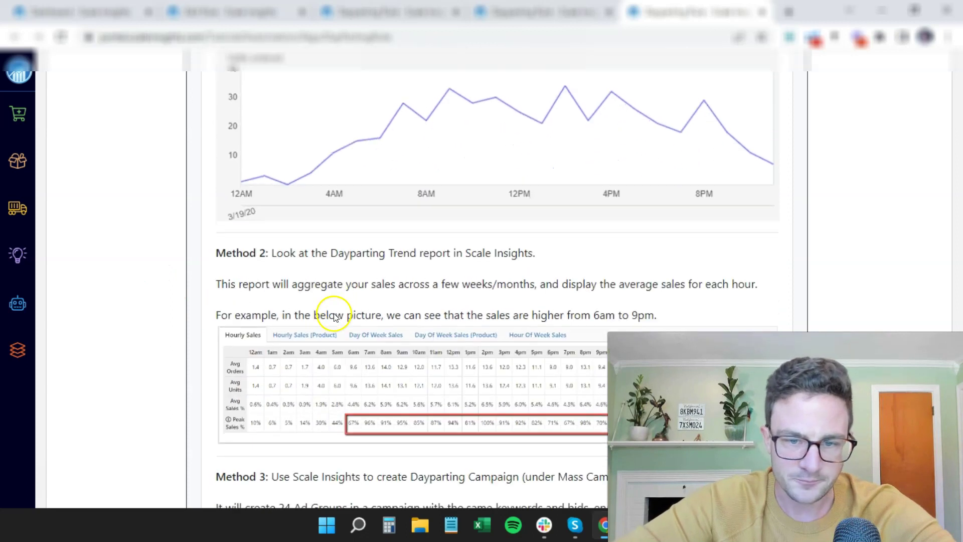
scroll(335, 313, "down", 2)
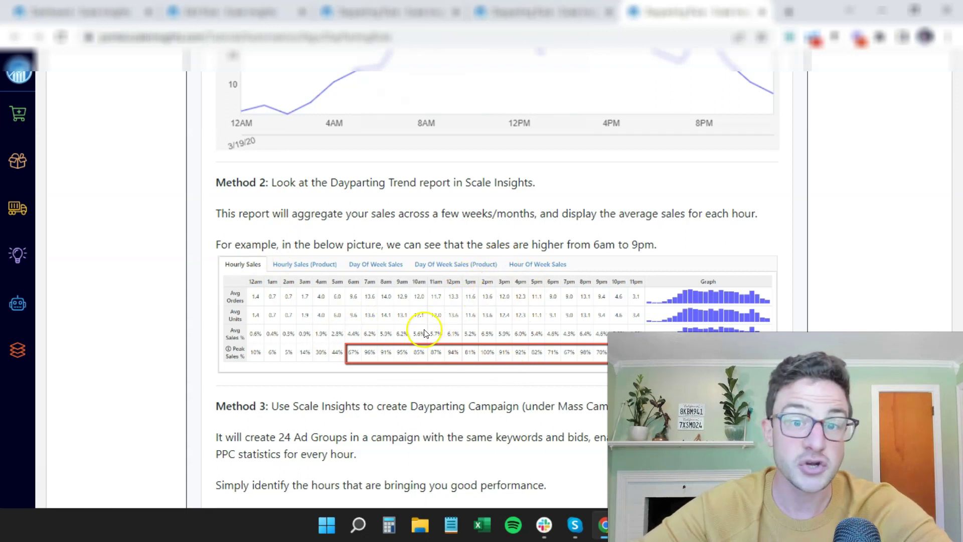
left_click(391, 12)
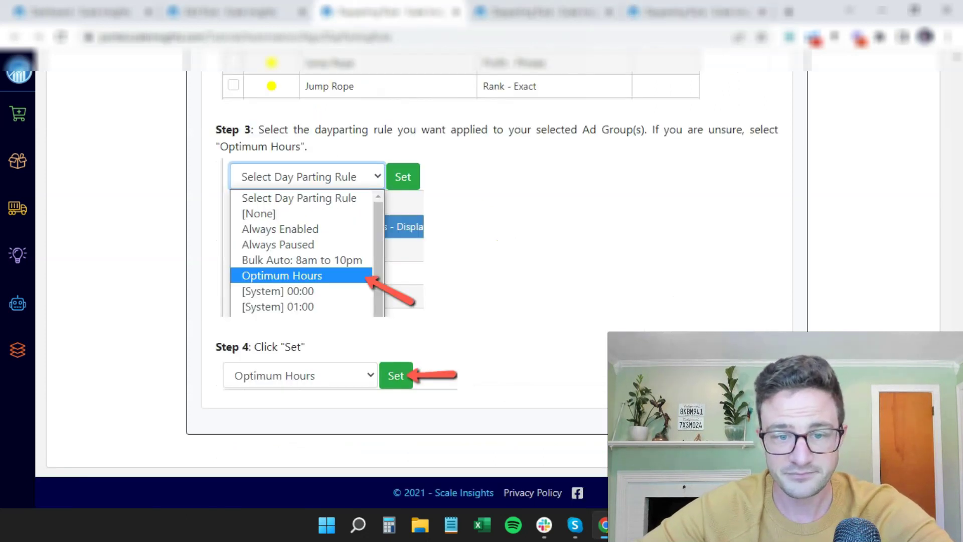
- Create a new dayparting rule and turn off Sunday's 12am through 7am hours
left_click(591, 12)
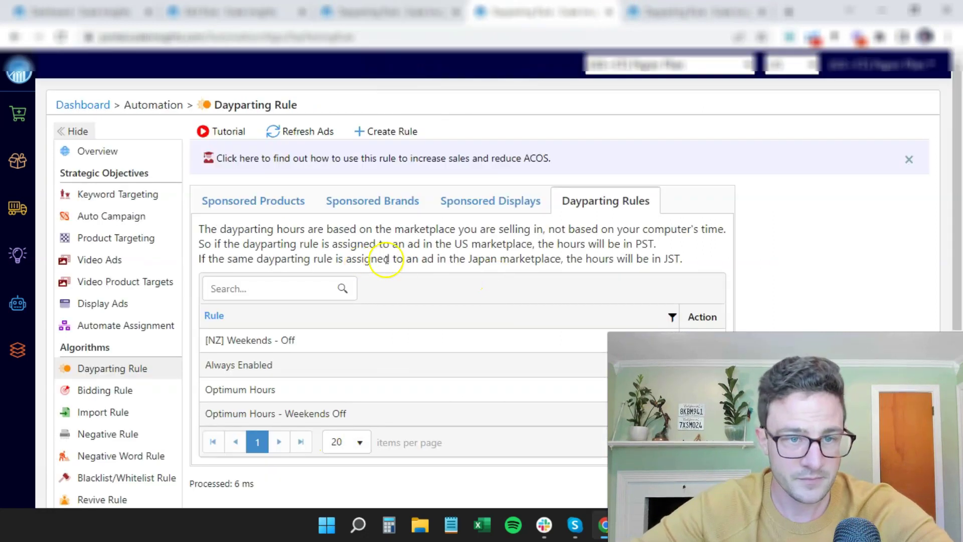
left_click(405, 133)
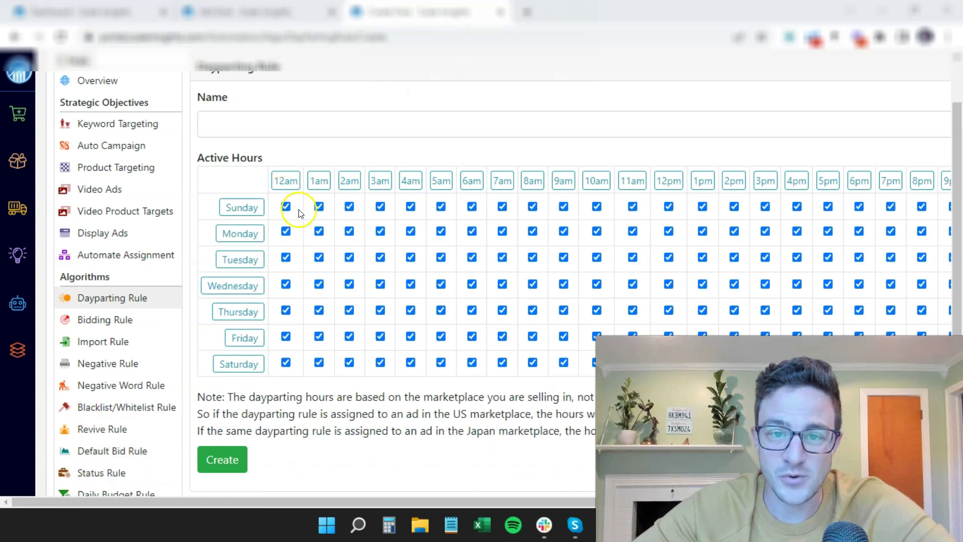
left_click(286, 206)
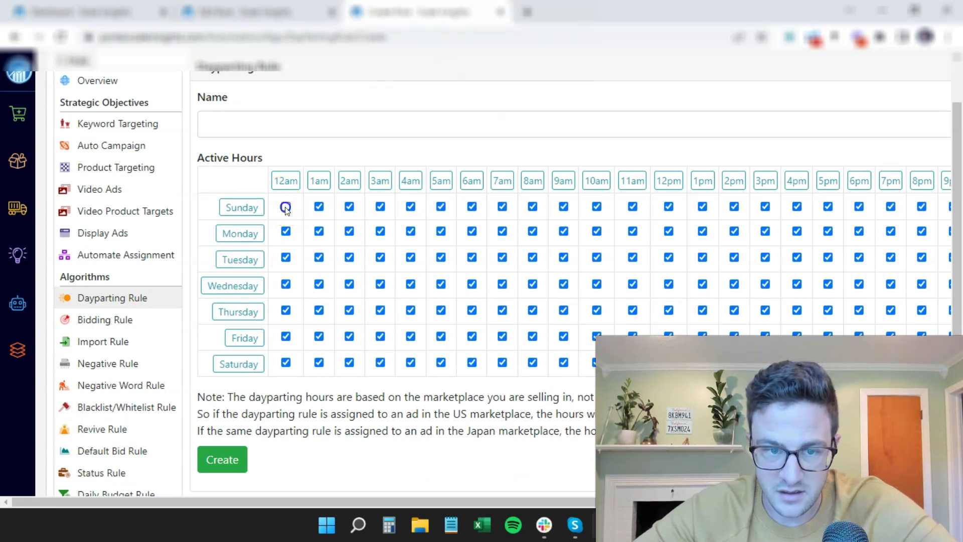
left_click(319, 206)
left_click(349, 206)
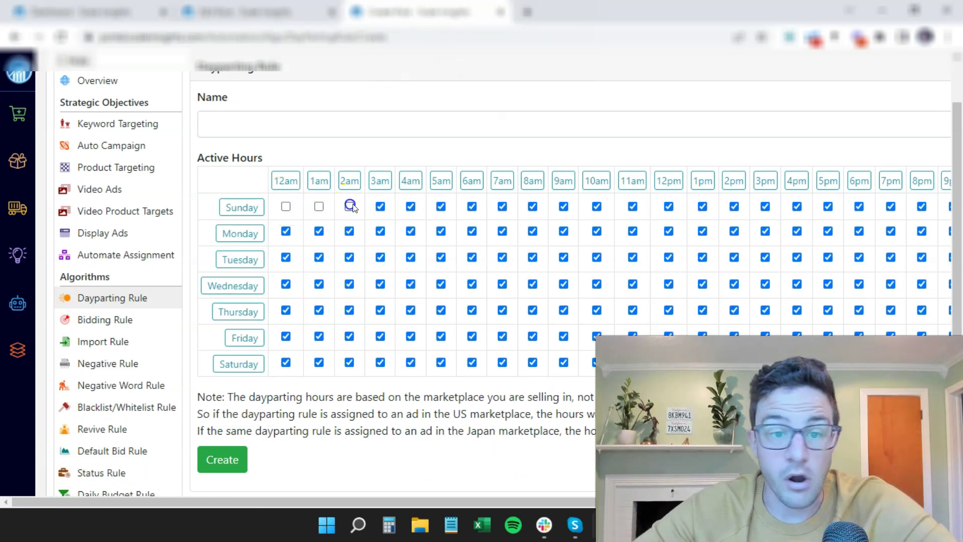
left_click(380, 206)
left_click(411, 206)
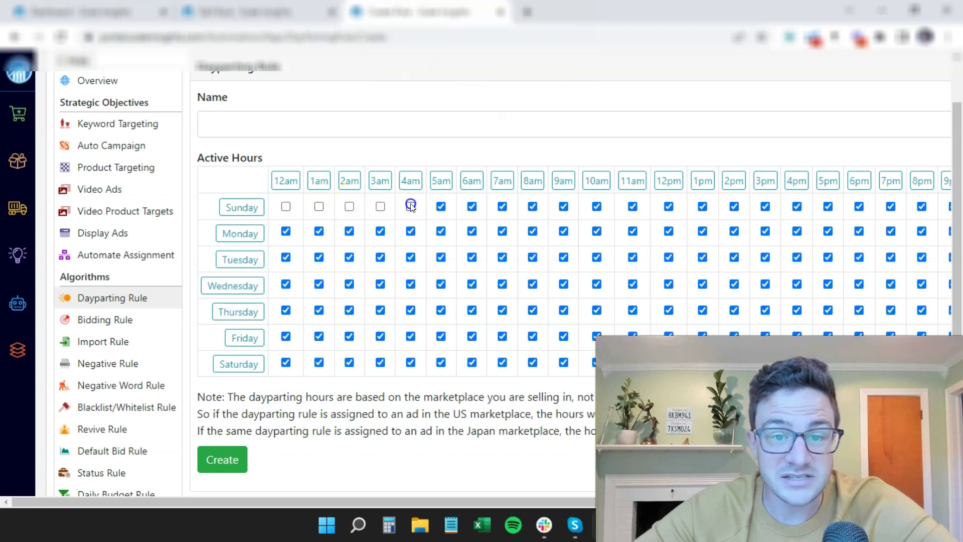
left_click(440, 206)
left_click(477, 207)
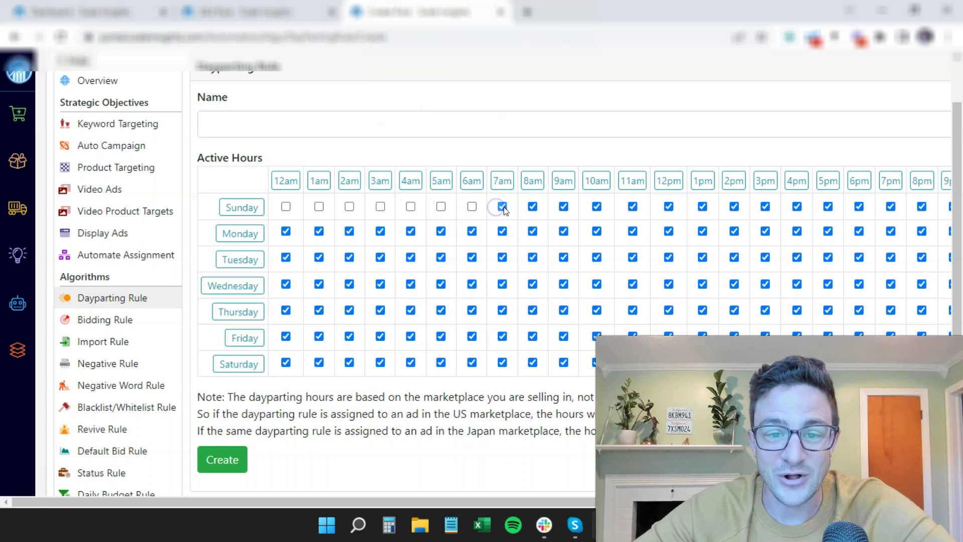
- Turn off Saturday's 12am, 1am and 2am hours in the Active Hours grid
left_click(286, 362)
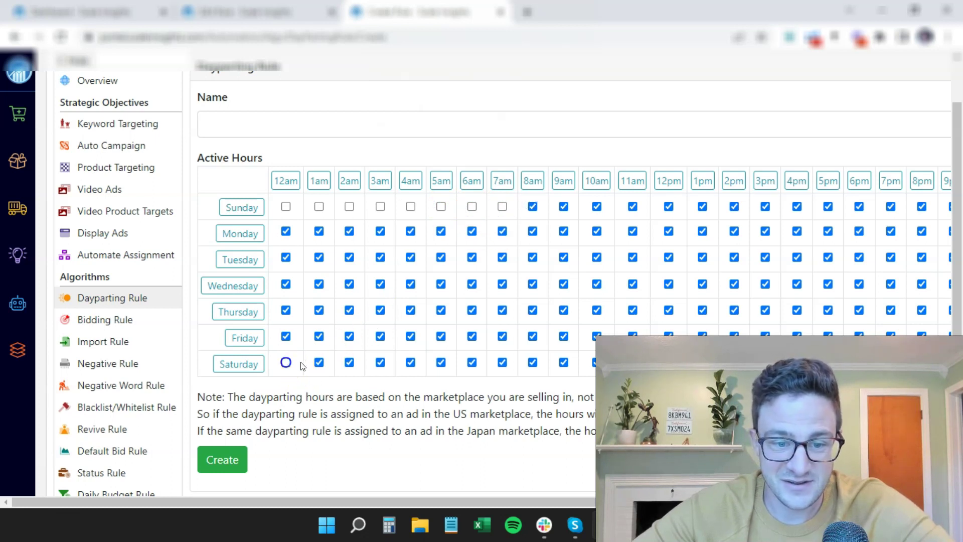
left_click(319, 362)
left_click(349, 362)
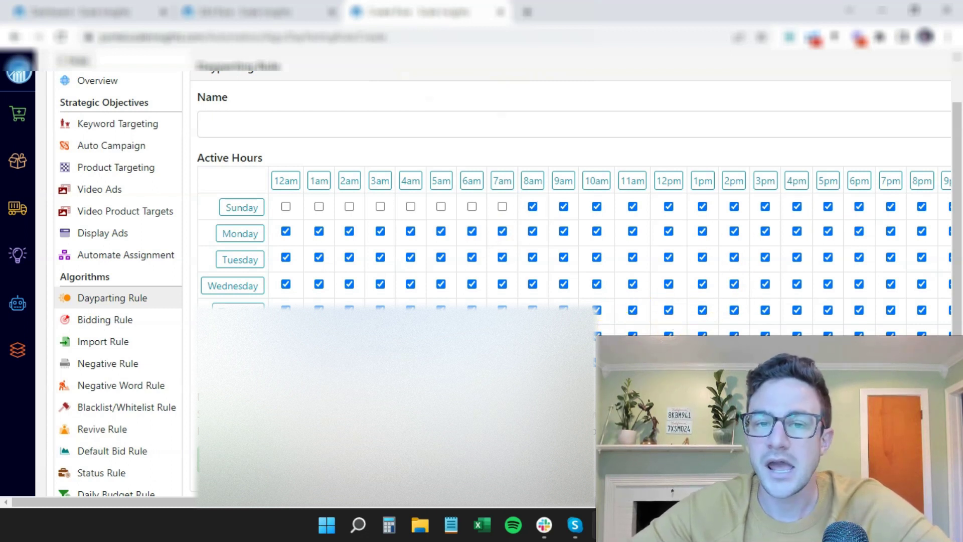
- Back on the Dayparting Rule list, select the first ad group and choose [NZ] Weekends - Off
scroll(337, 196, "up", 2)
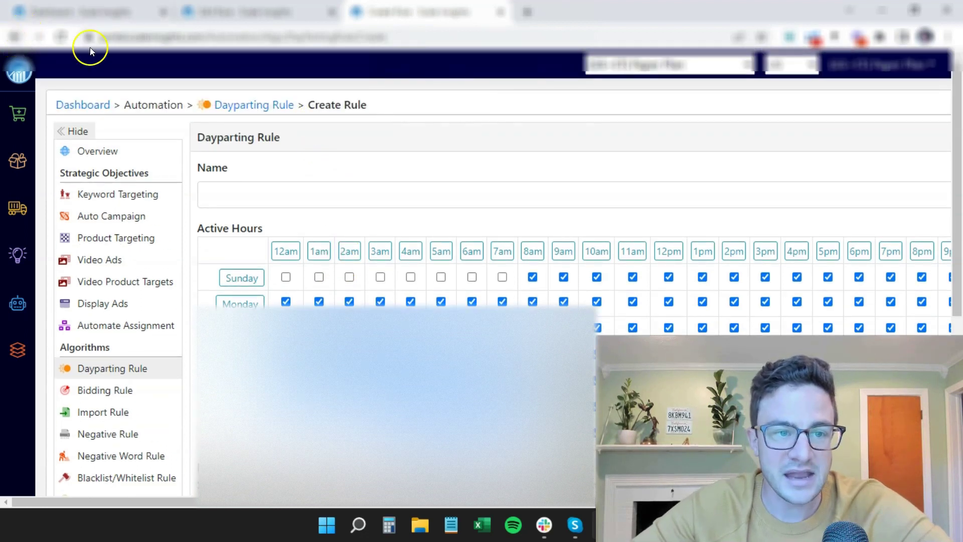
left_click(269, 107)
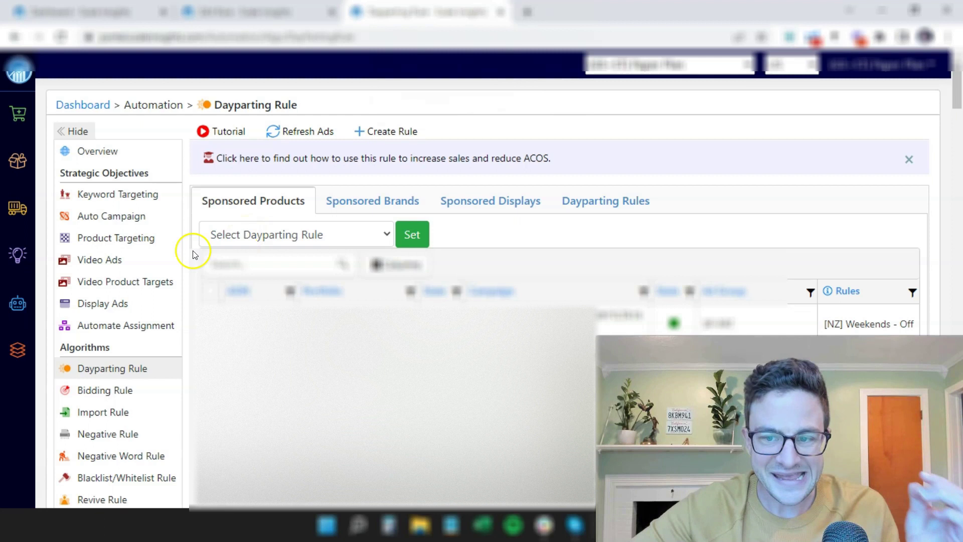
left_click(391, 321)
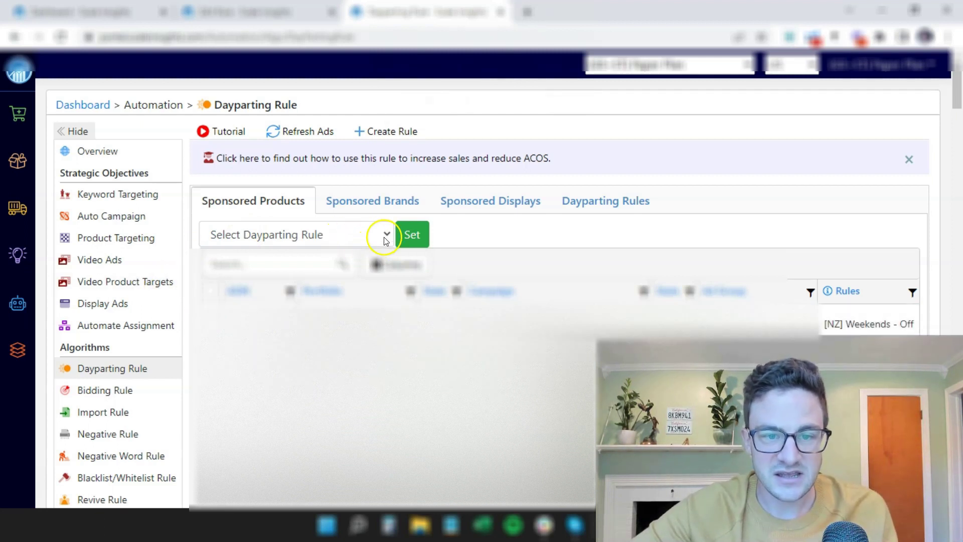
left_click(384, 234)
left_click(265, 285)
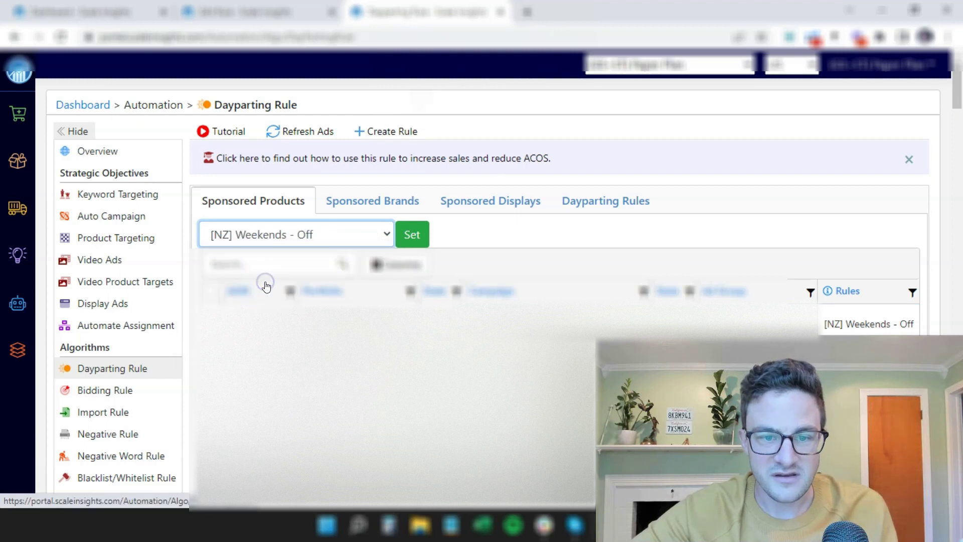